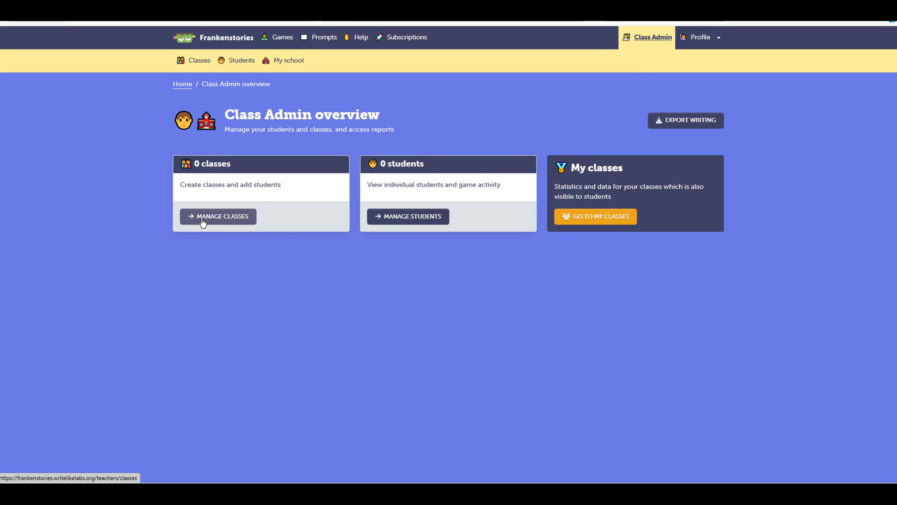
Create a class named "Test Class" from class management and highlight its class code.
left_click(203, 220)
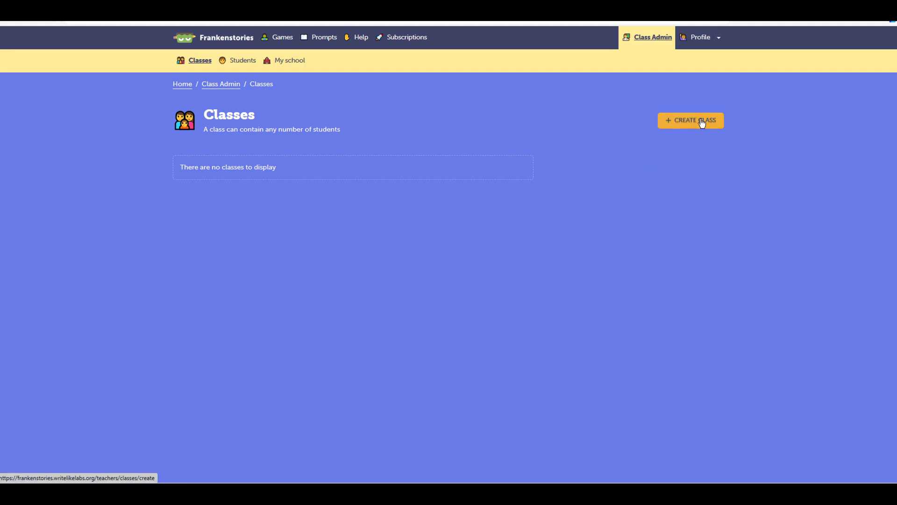
left_click(702, 123)
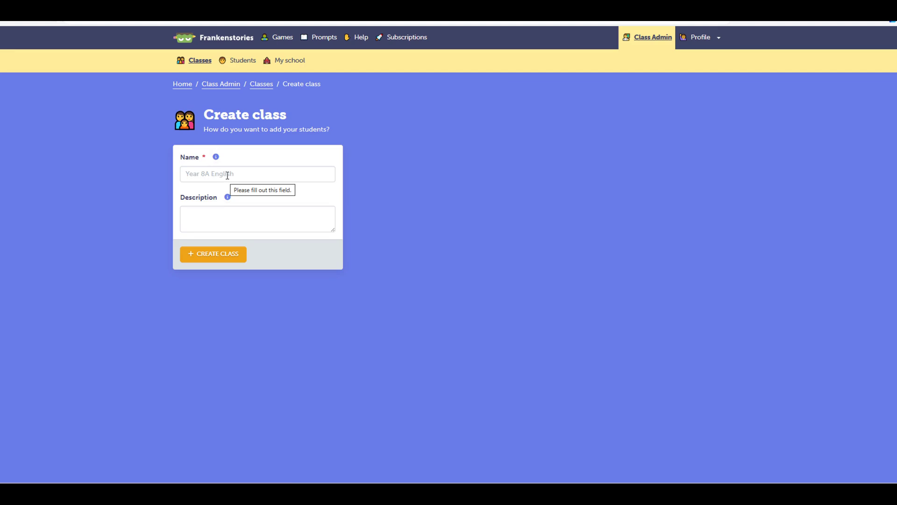
left_click(227, 175)
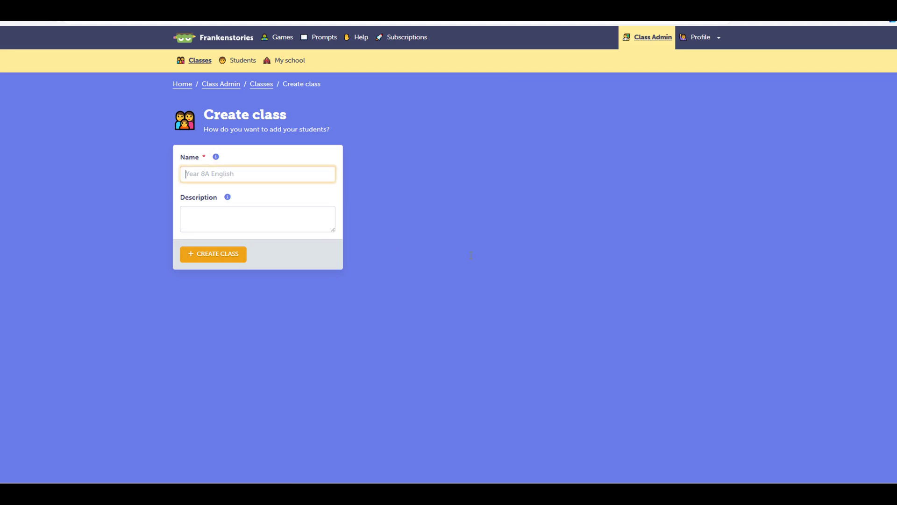
type("Test Class")
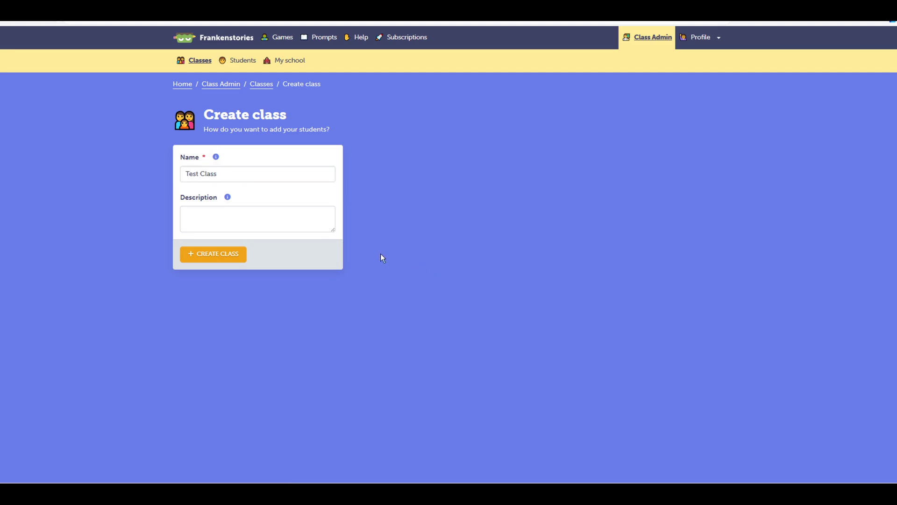
left_click(220, 260)
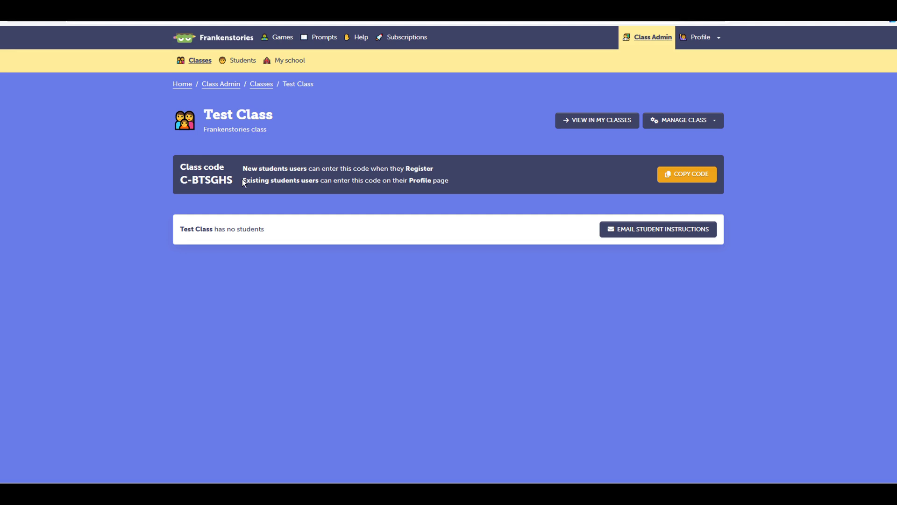
left_click_drag(233, 179, 180, 179)
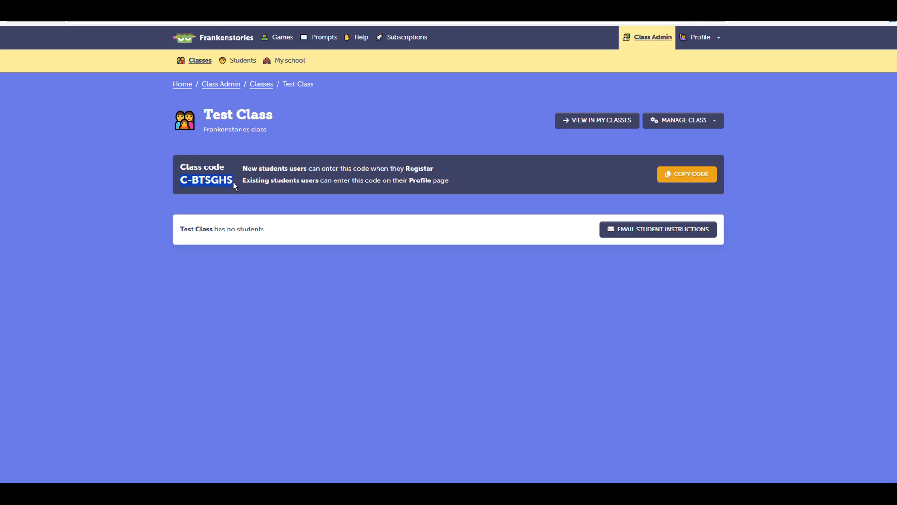
Manually add four students to Test Class with their first names and last initials, and highlight the first student's login code.
left_click(714, 123)
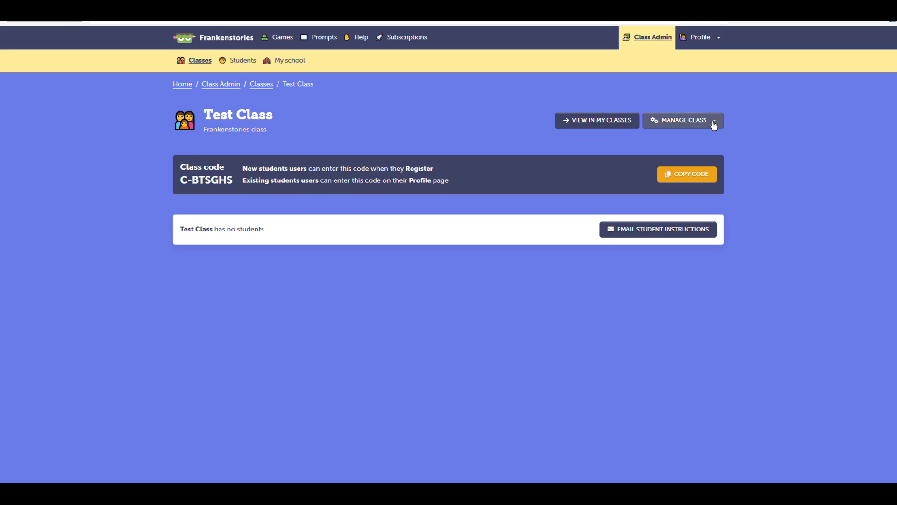
left_click(713, 122)
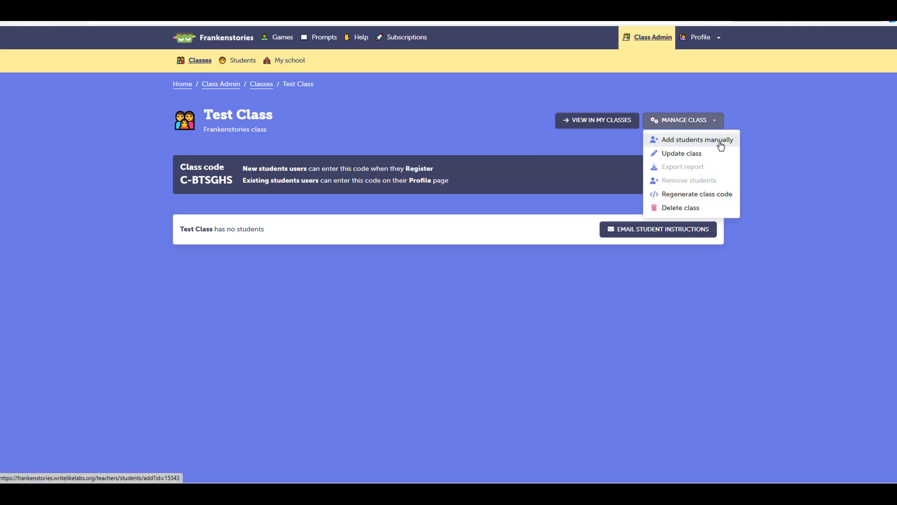
left_click(720, 142)
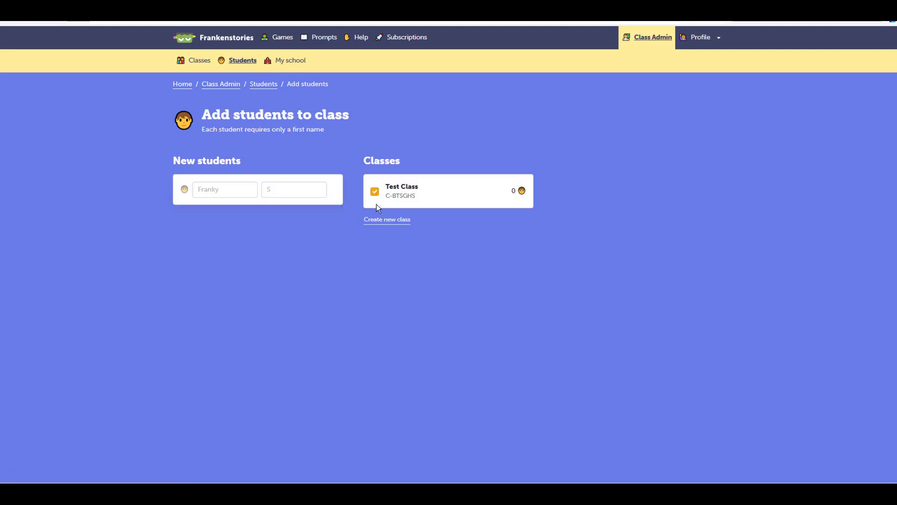
type("Harry\tP Hermione\tG Ron\tW Albus\tD")
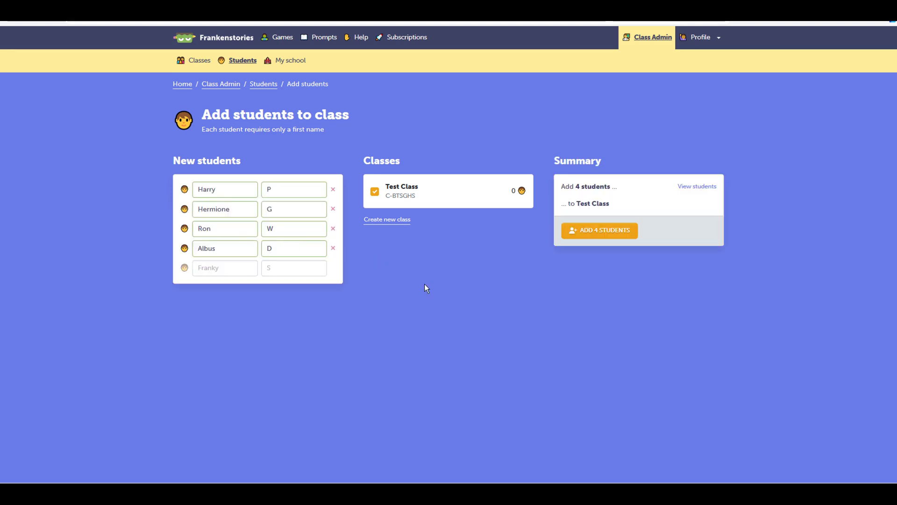
left_click(612, 231)
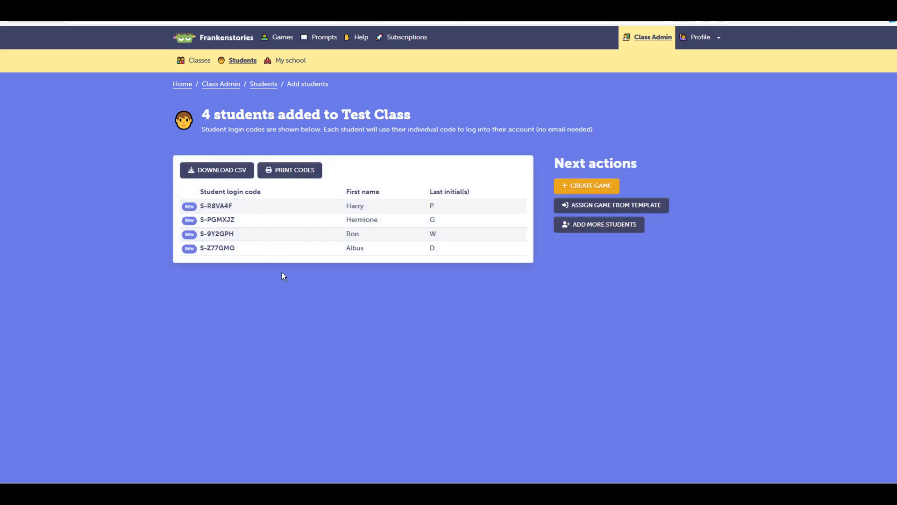
double_click(232, 204)
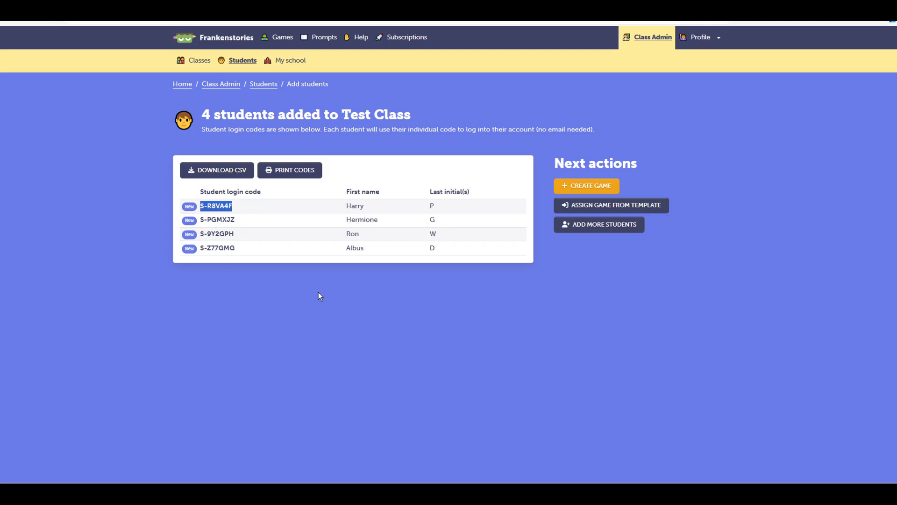
left_click(364, 290)
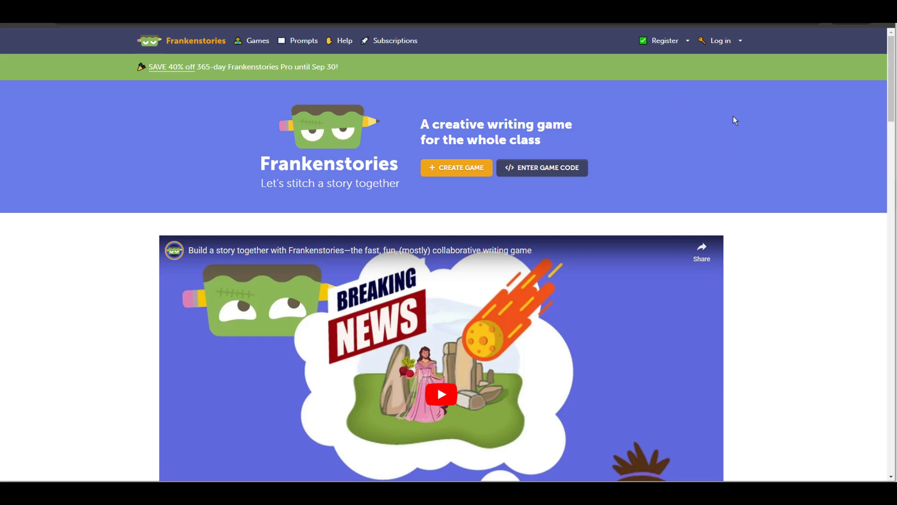
On the signed-out Frankenstories site, open the student registration form and the student login page.
left_click(668, 42)
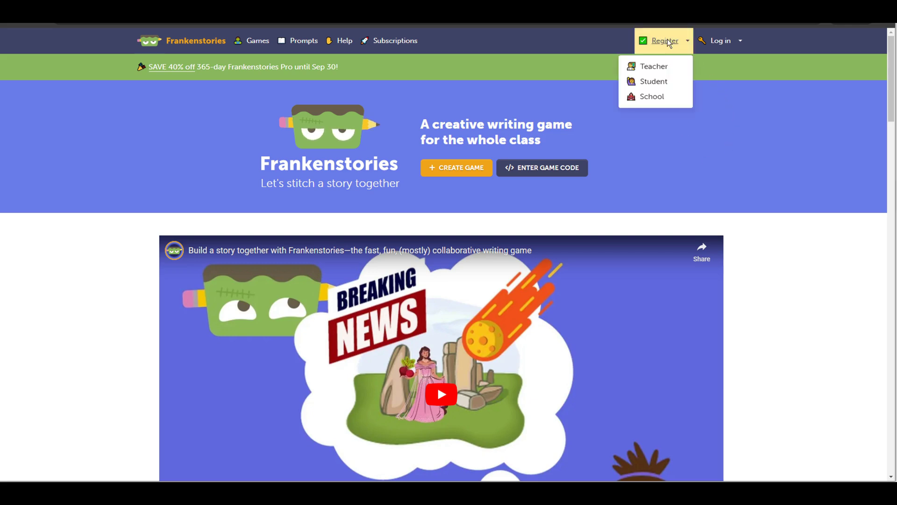
left_click(665, 86)
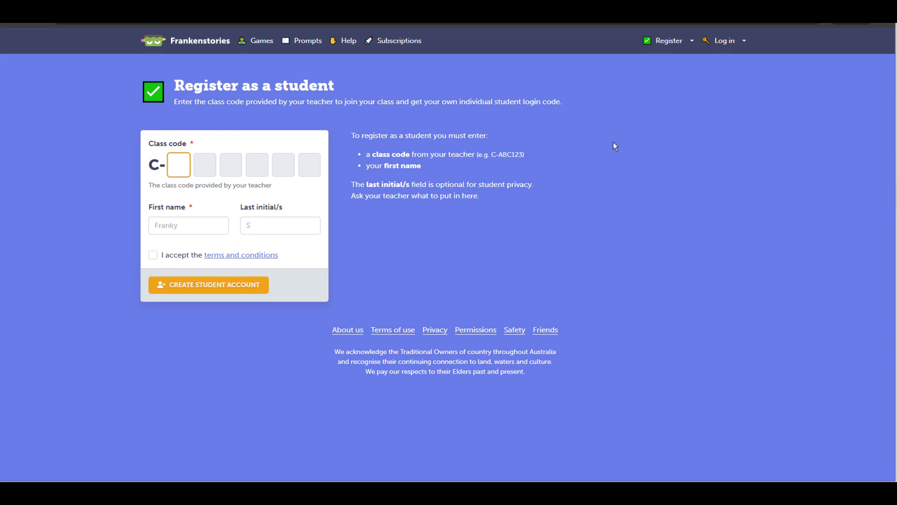
left_click(727, 46)
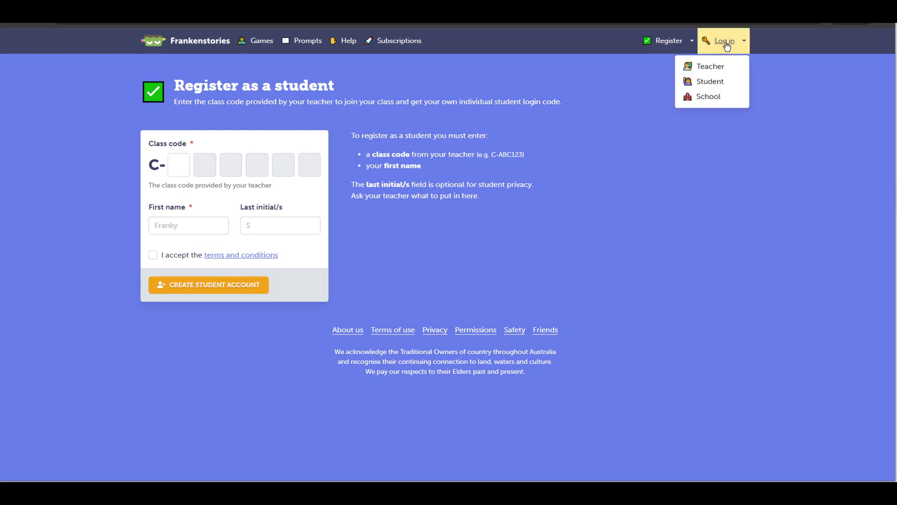
left_click(723, 83)
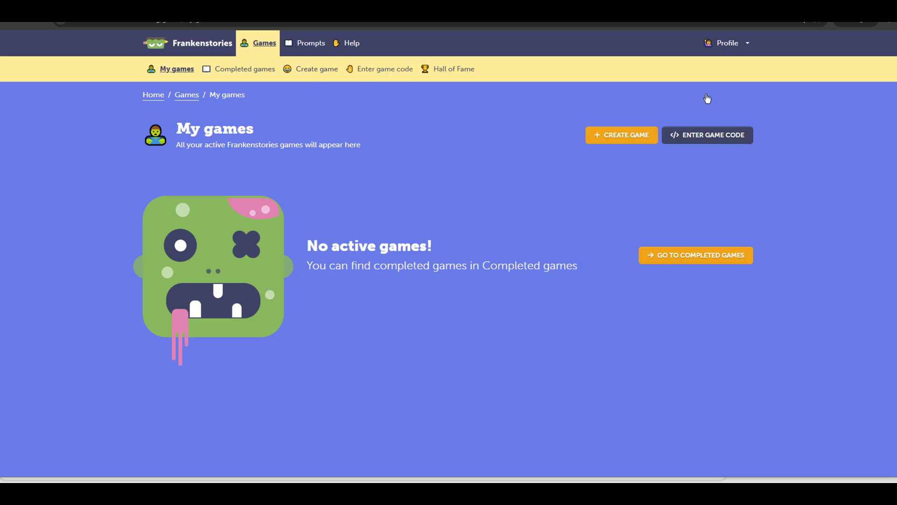
Open the logged-in student's user details and the page for joining a class.
left_click(727, 44)
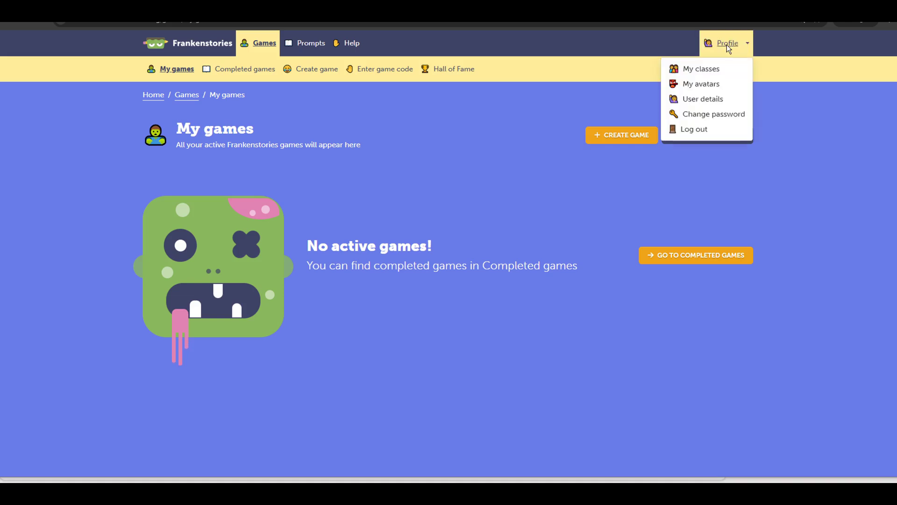
left_click(714, 101)
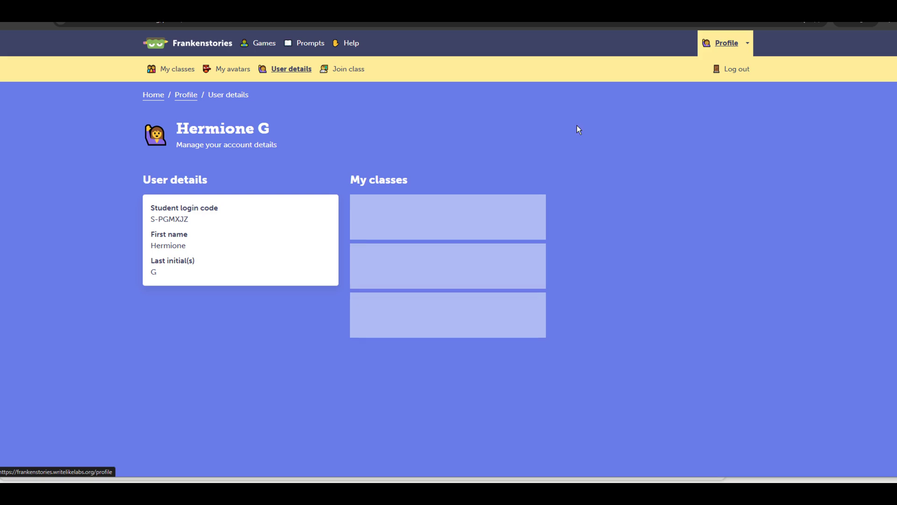
left_click(349, 70)
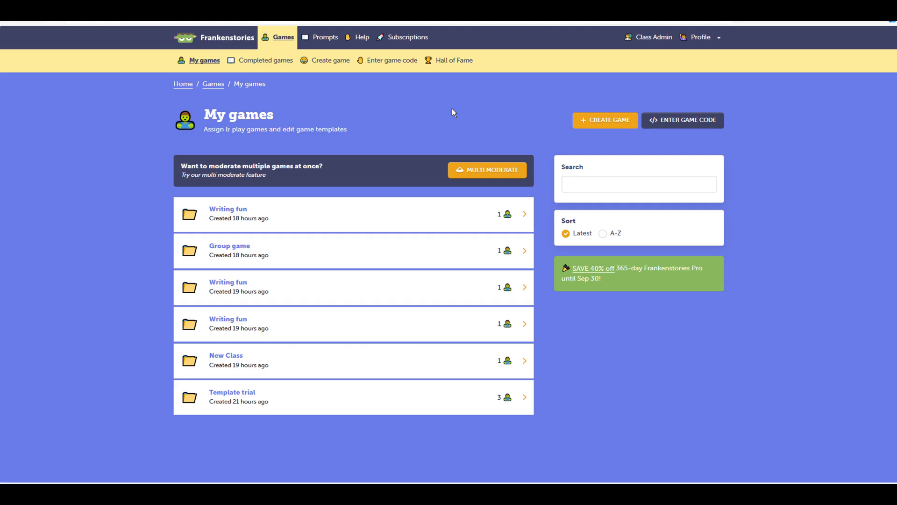
In the teacher account, create a game template from the "Write like they are villians" prompt with the default game settings.
left_click(615, 120)
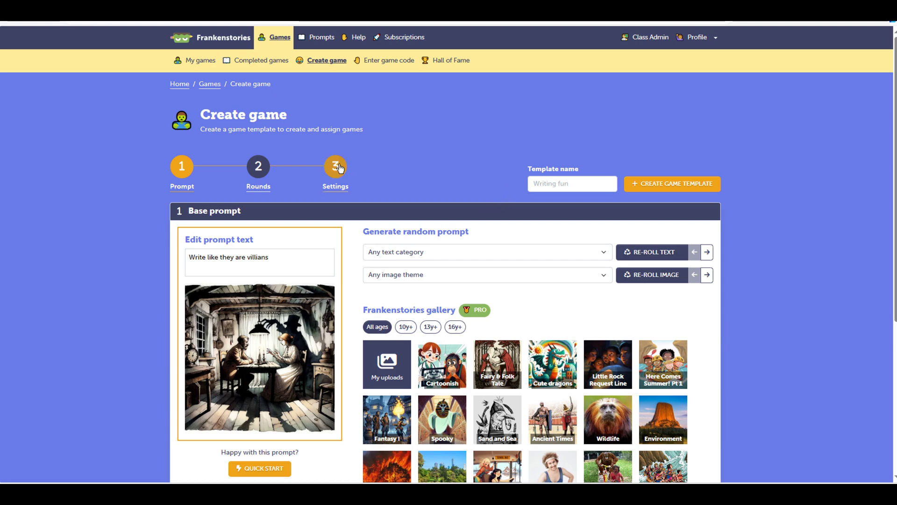
left_click(339, 169)
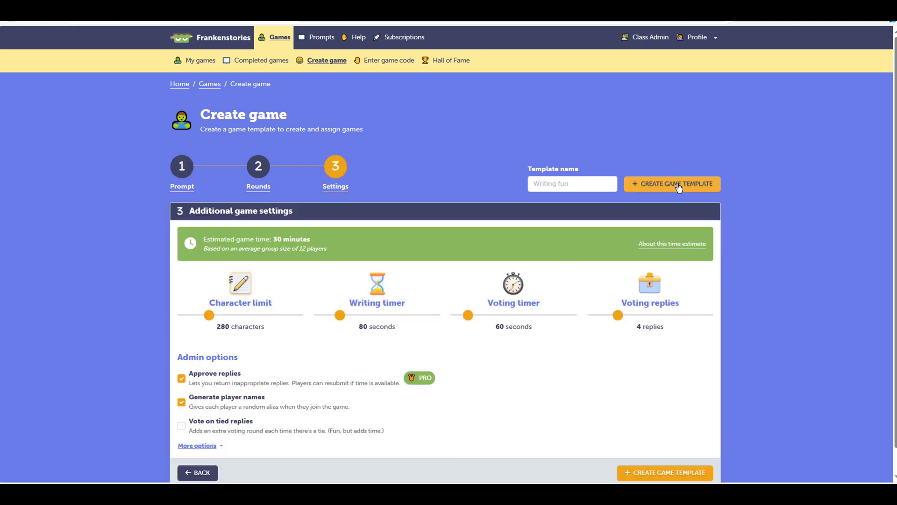
left_click(678, 183)
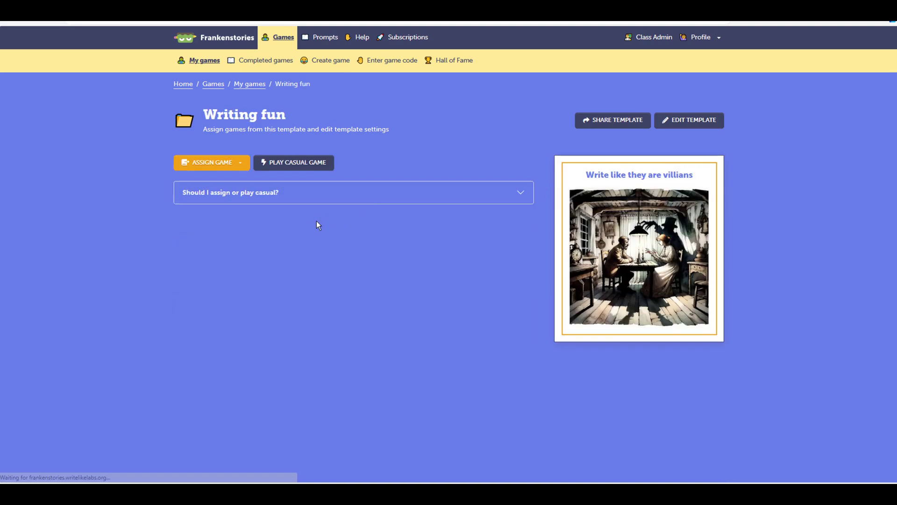
Set up a new game assignment to a class from the Writing fun template, choosing Test Class.
left_click(235, 167)
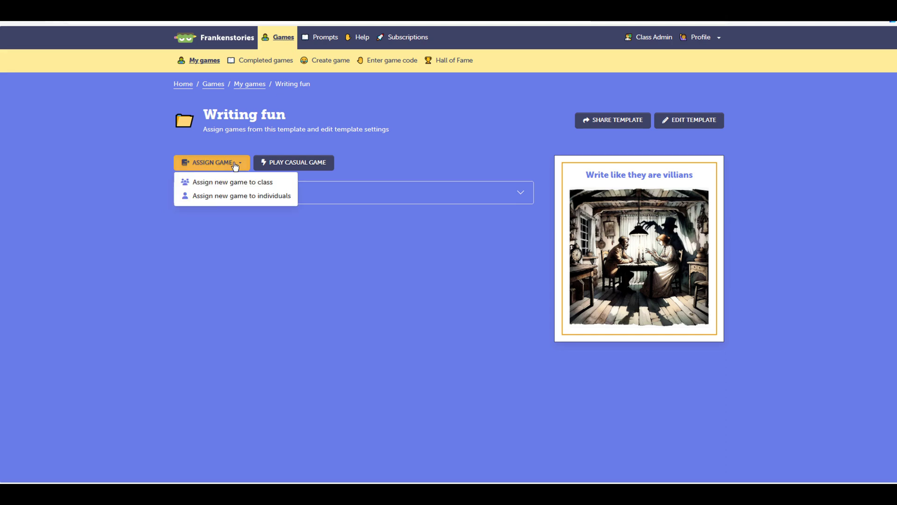
left_click(280, 186)
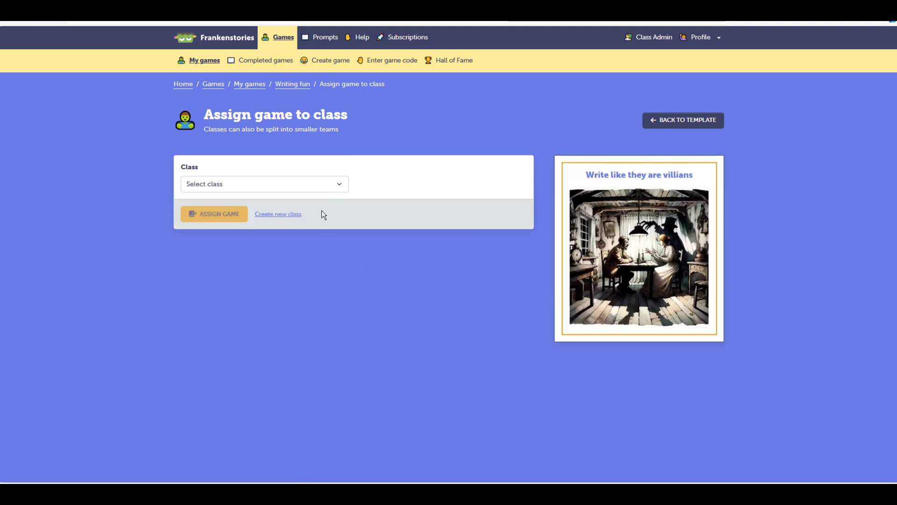
left_click(340, 183)
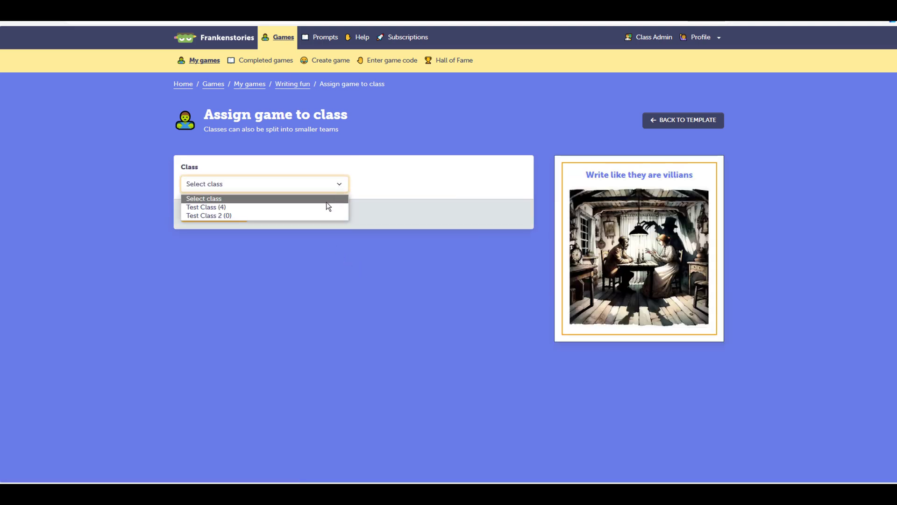
left_click(320, 206)
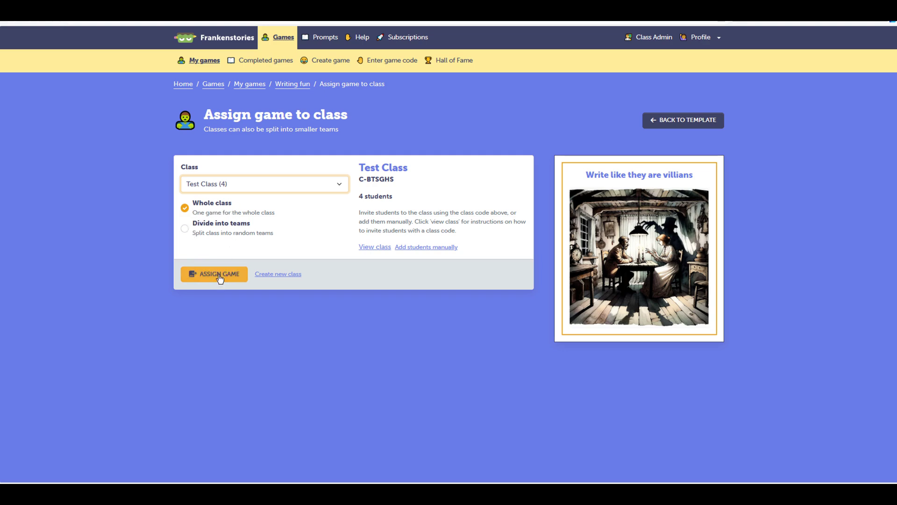
Create another class named "Test Class 2" from the assignment form, and open and close its manual student entry.
left_click(276, 275)
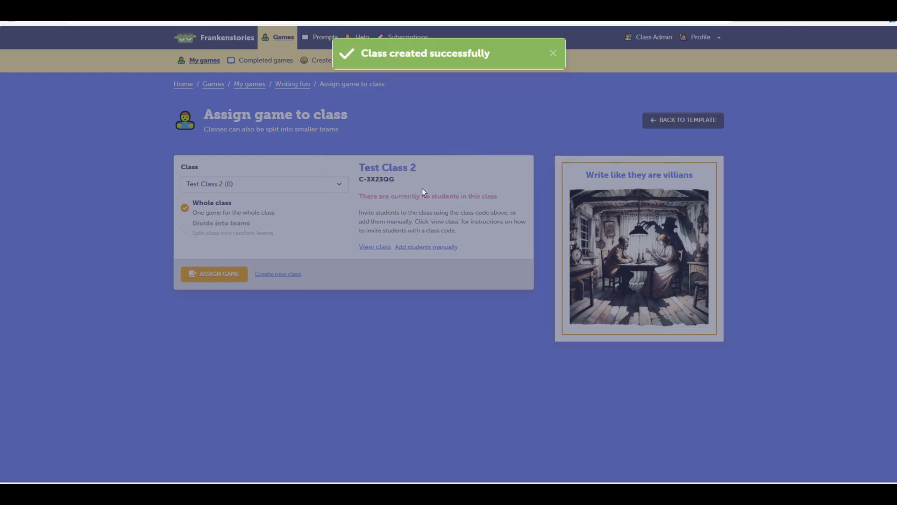
left_click(552, 54)
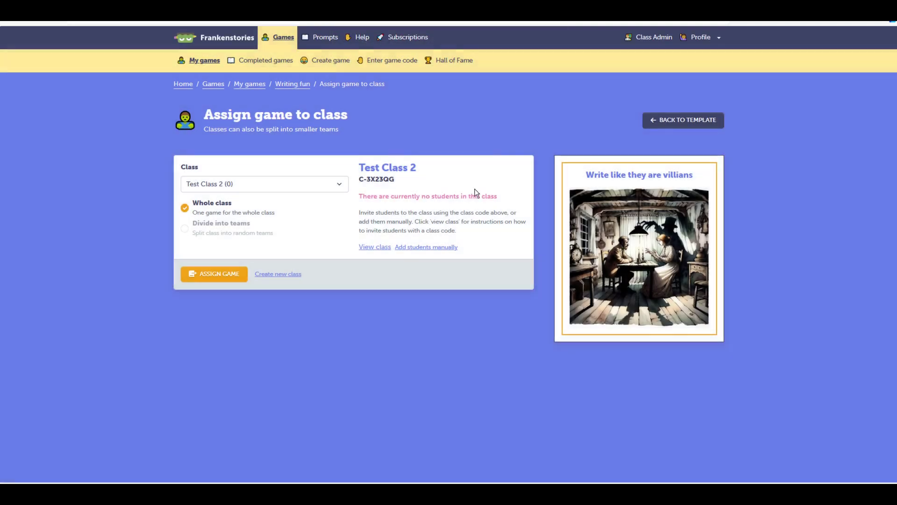
left_click(417, 247)
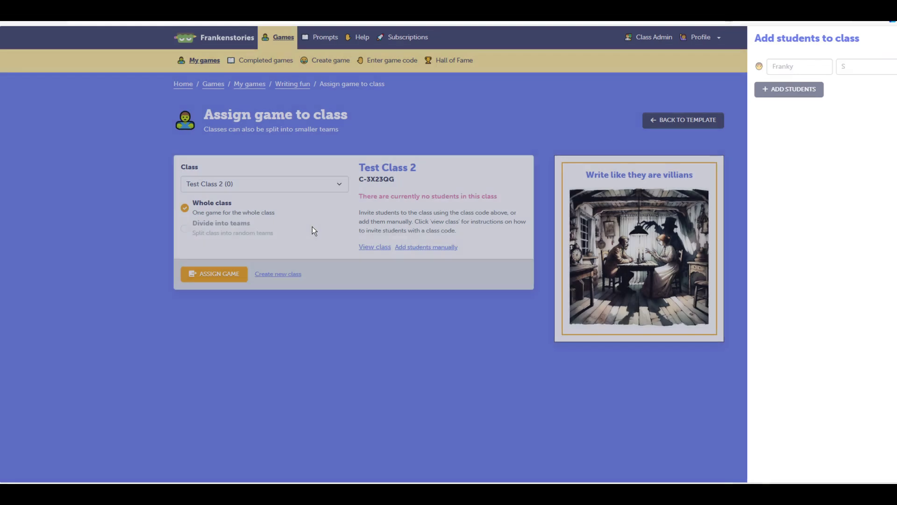
left_click(312, 227)
Choose Test Class again and assign the game to the whole class.
left_click(338, 184)
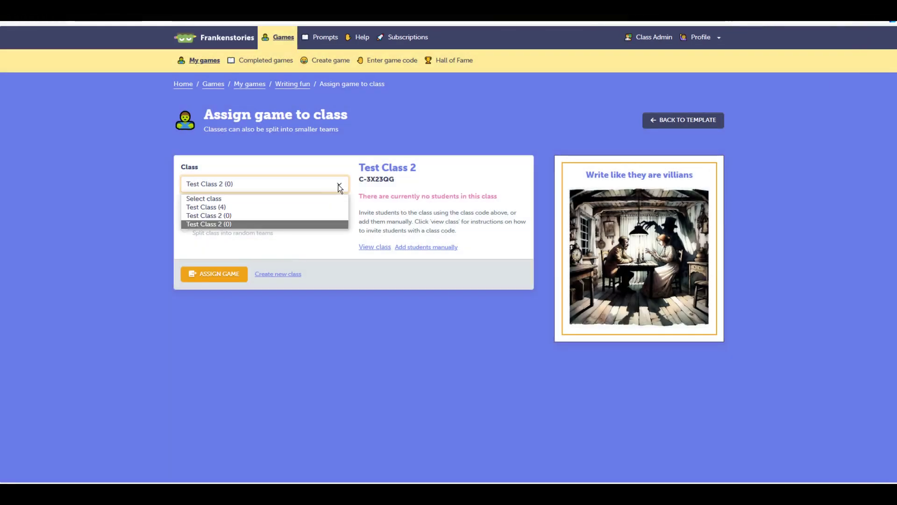
left_click(273, 207)
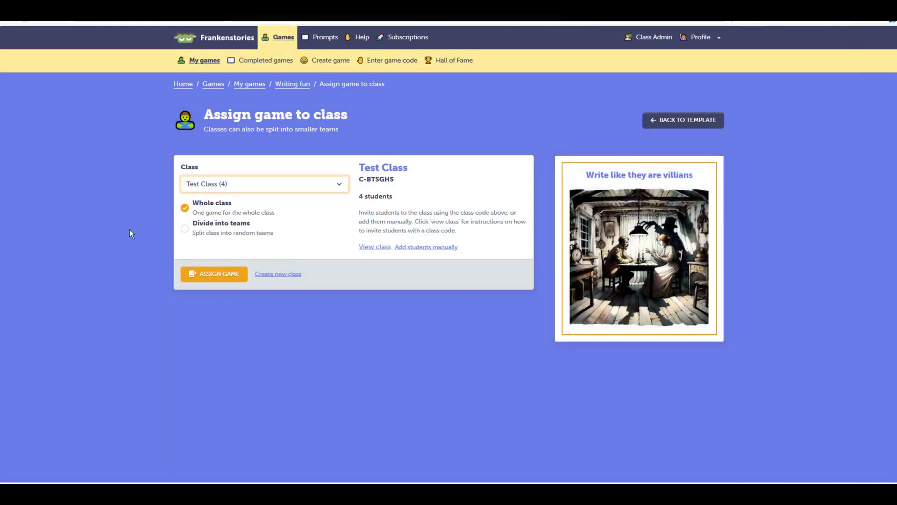
left_click(220, 275)
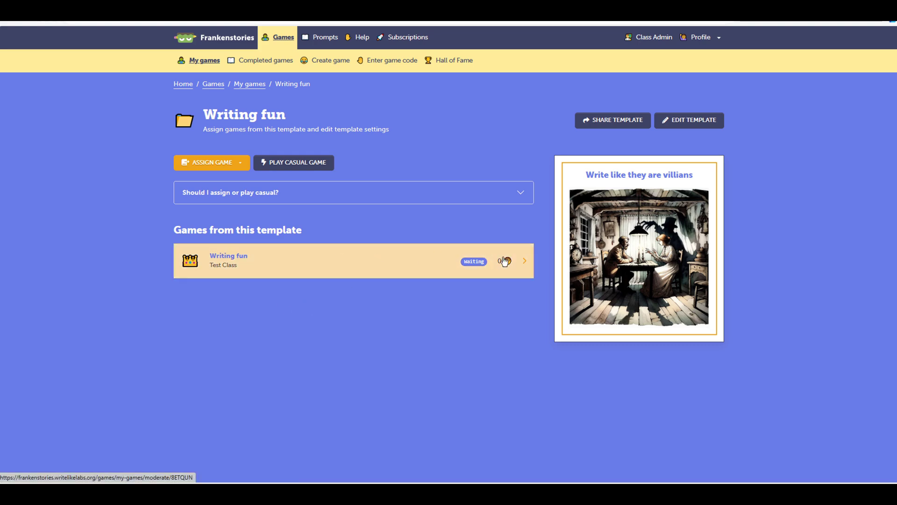
Open the assigned Writing fun game in the teacher account and join it from the student account.
left_click(334, 272)
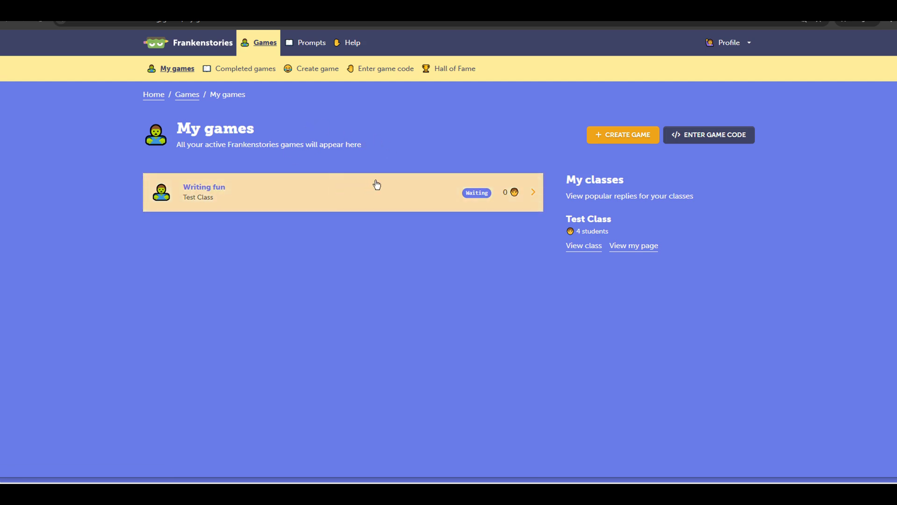
left_click(363, 190)
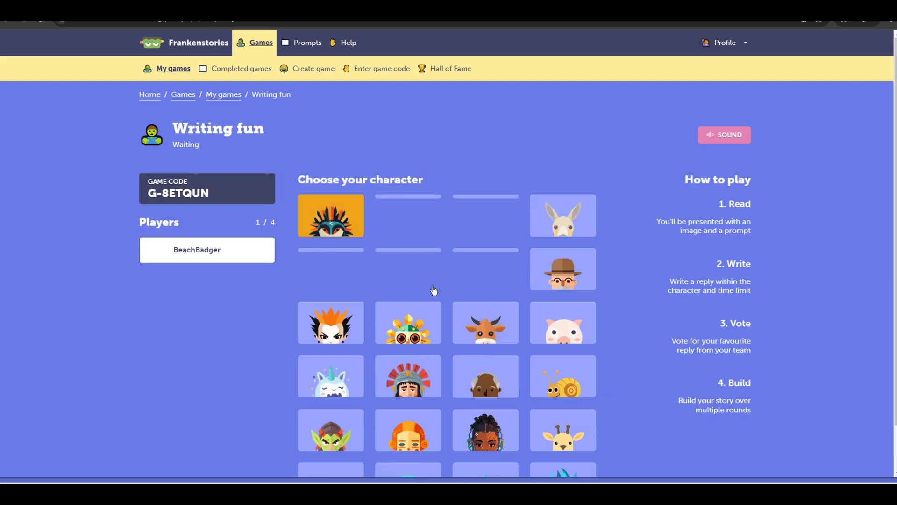
Choose the orange-hooded character for the student in the Writing fun game and return to the teacher's moderator view.
left_click(407, 275)
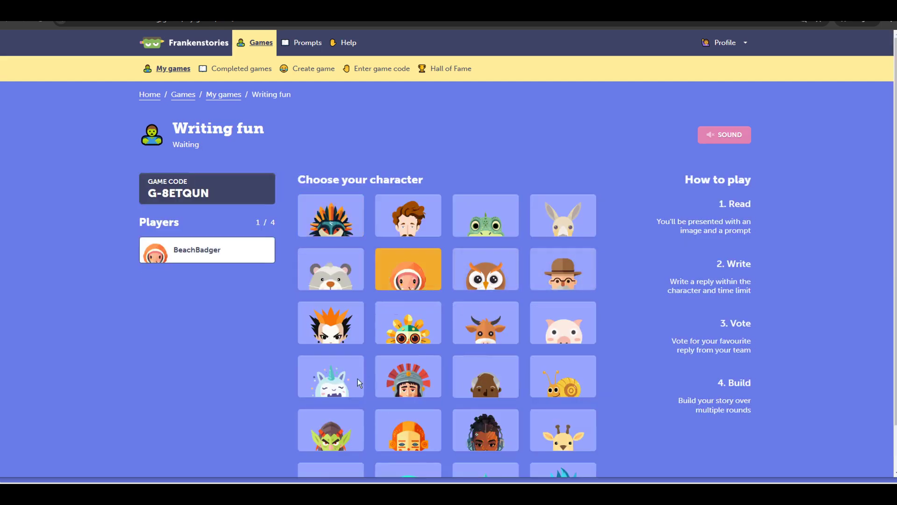
key("alt+Tab")
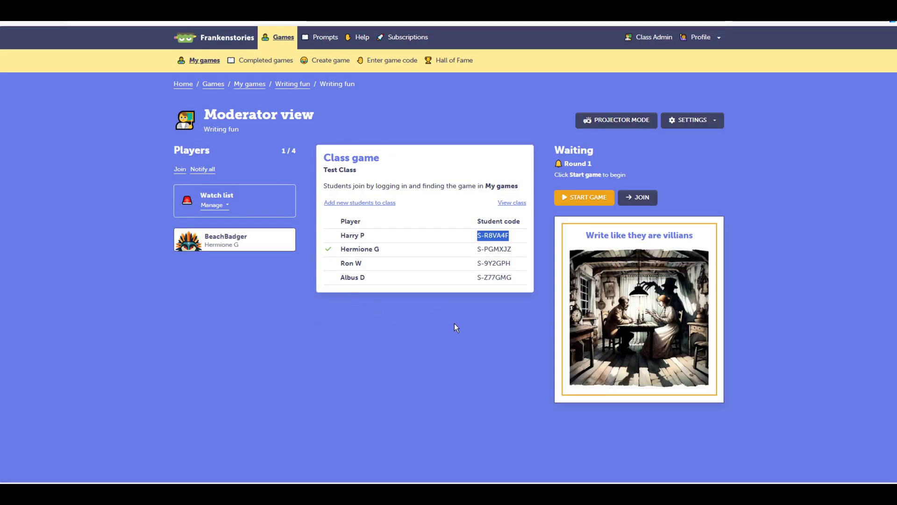
left_click(497, 304)
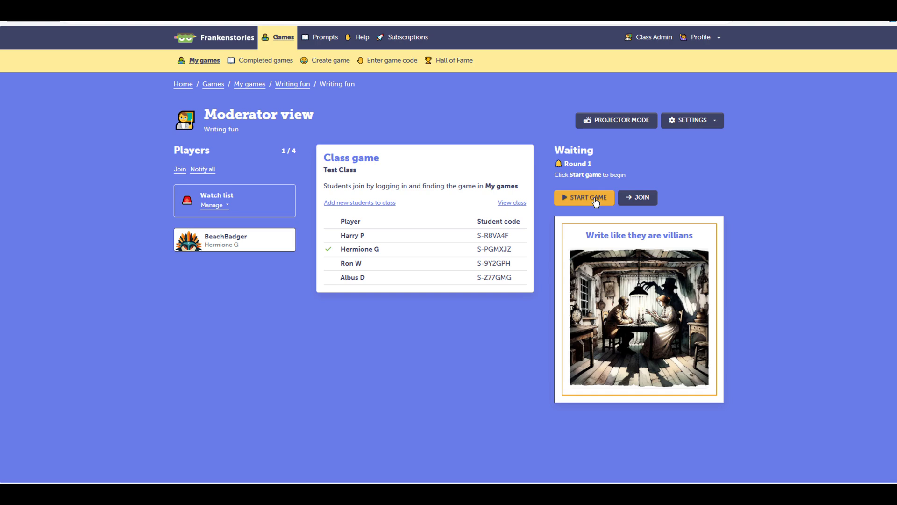
left_click(582, 204)
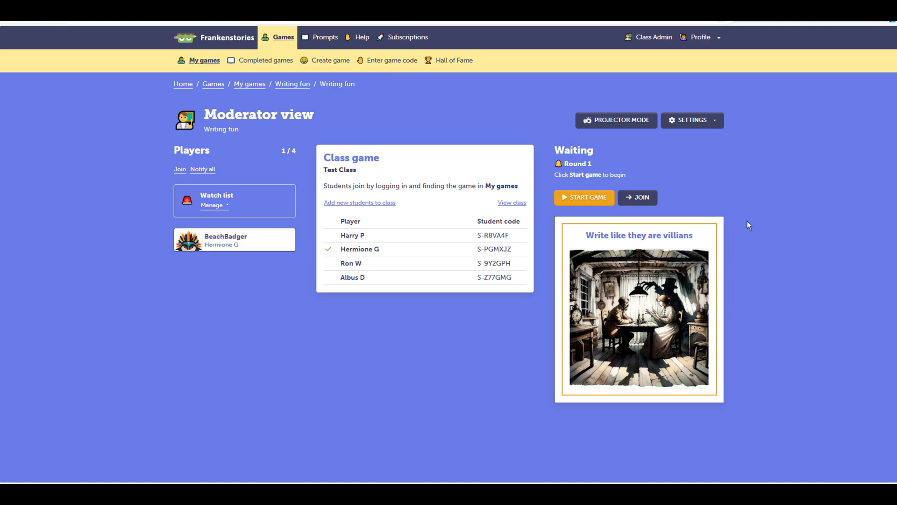
Open Test Class from the teacher's own classes in Class Admin and view its statistics and list of games.
left_click(643, 39)
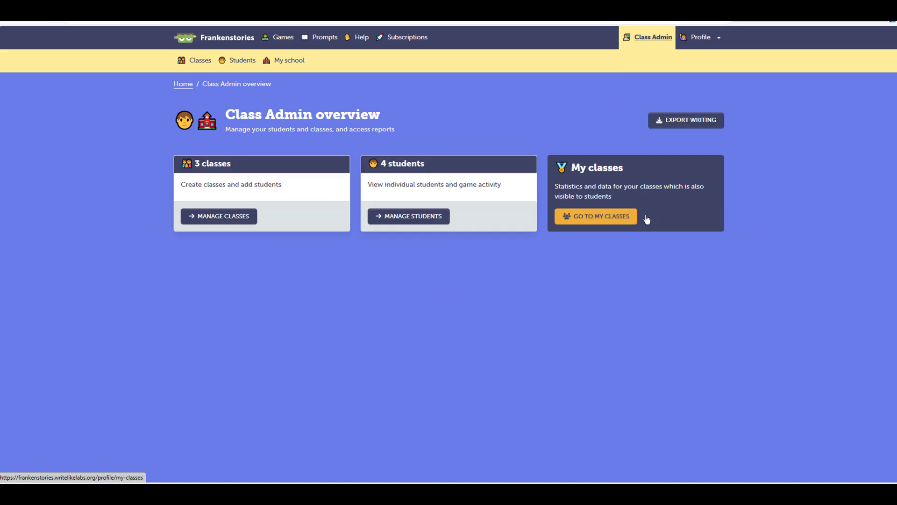
left_click(599, 216)
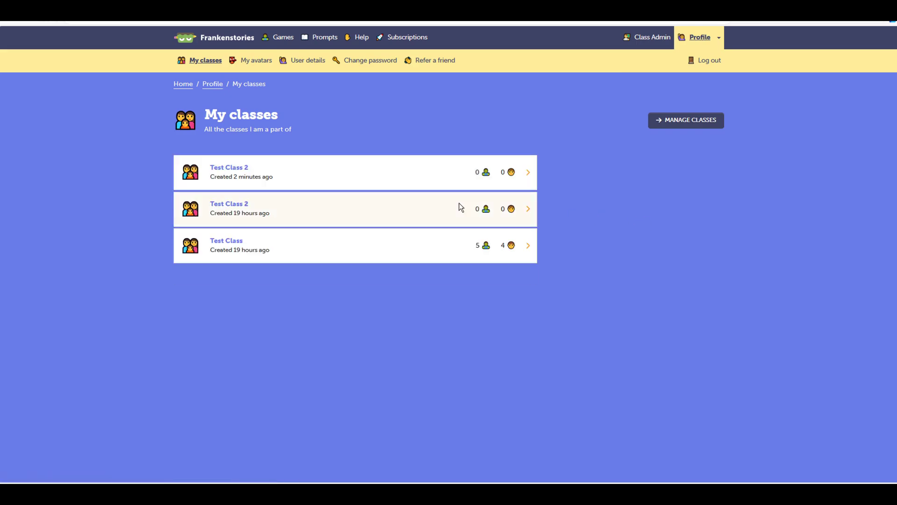
left_click(368, 251)
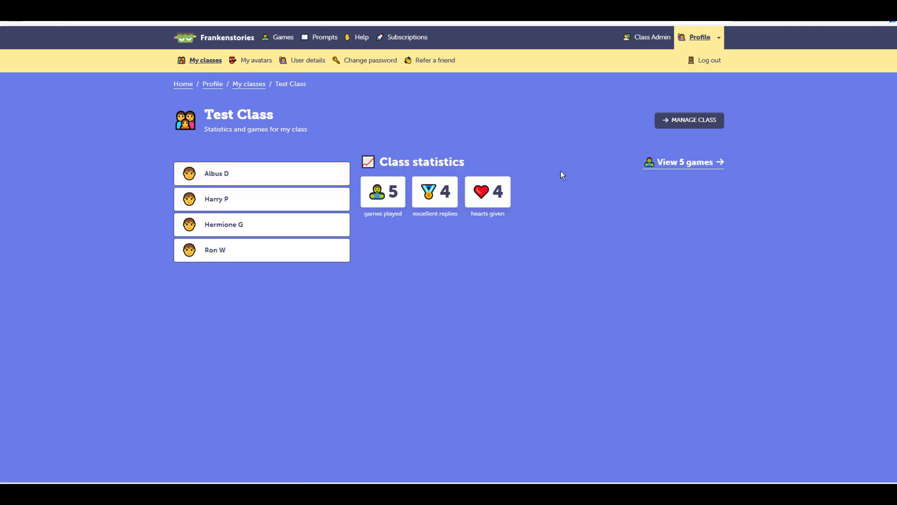
left_click(688, 164)
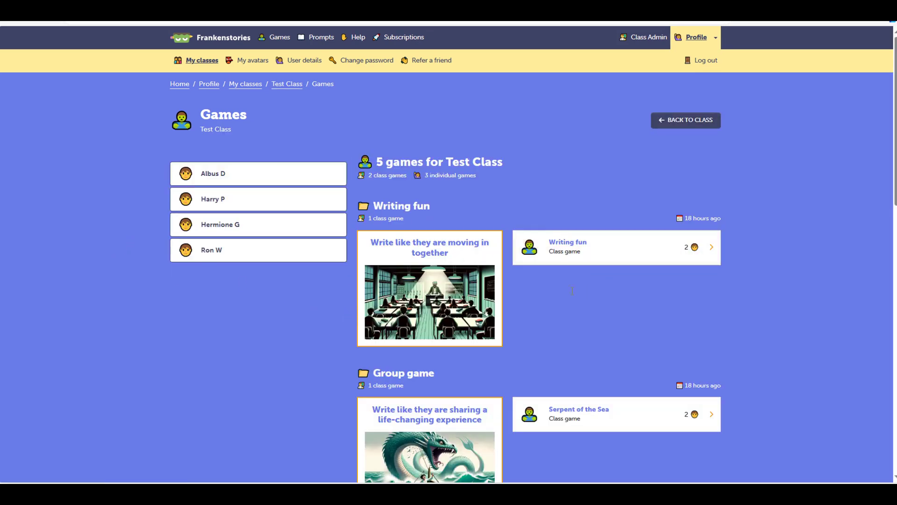
Open the second listed student of Test Class and review their statistics and Reply Showcase across recent games.
left_click(256, 202)
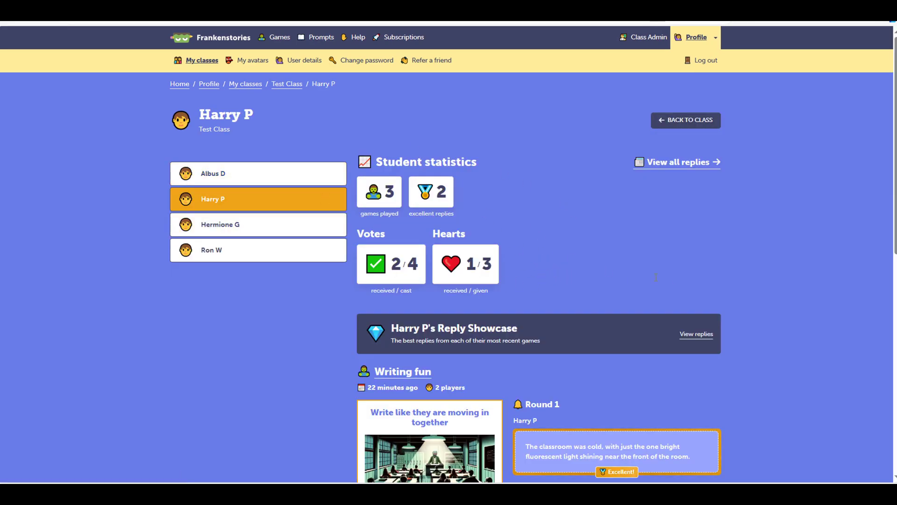
scroll(681, 279, "down", 3)
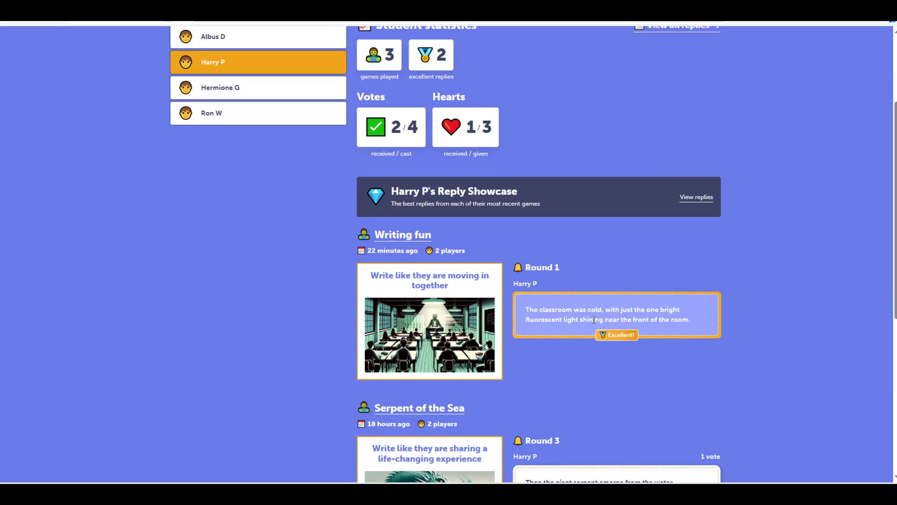
scroll(571, 358, "down", 6)
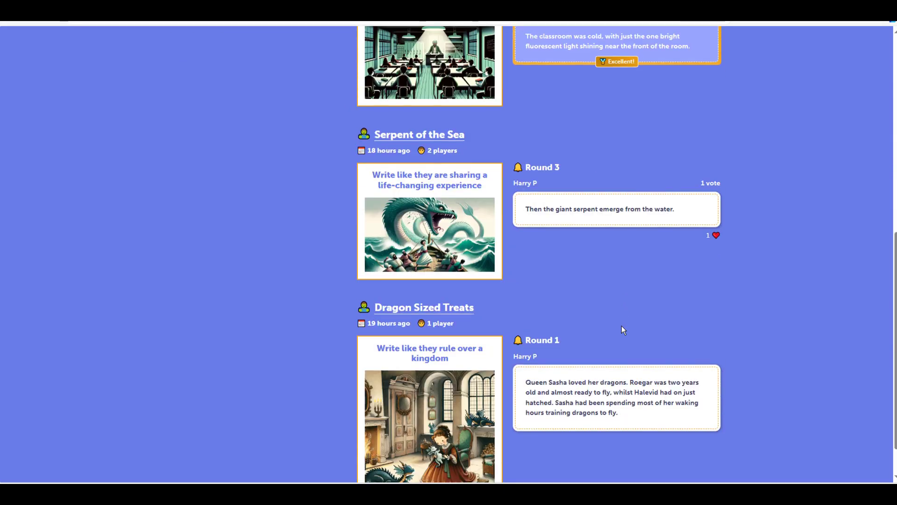
scroll(622, 328, "down", 1)
scroll(618, 324, "up", 9)
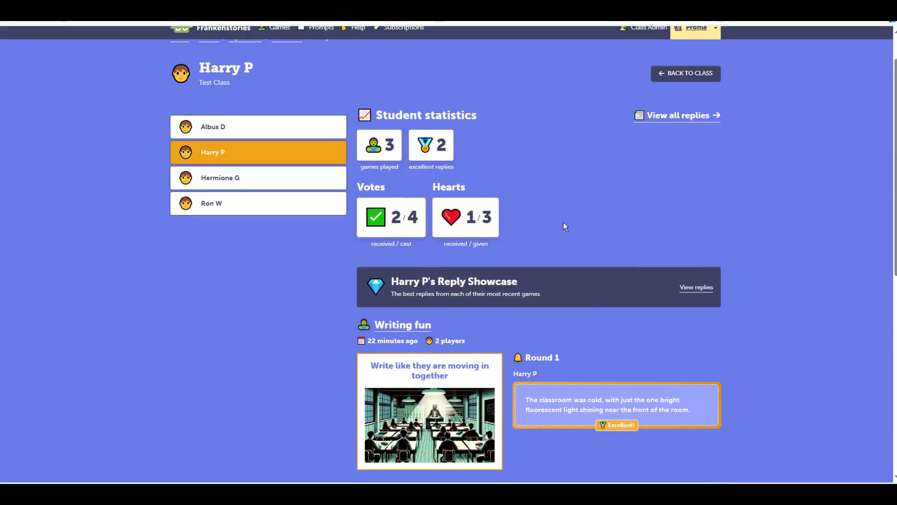
scroll(565, 226, "up", 1)
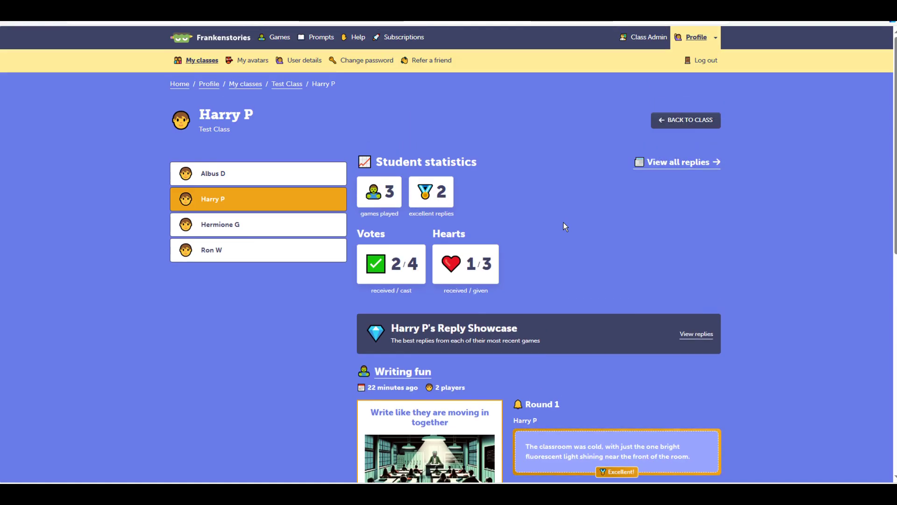